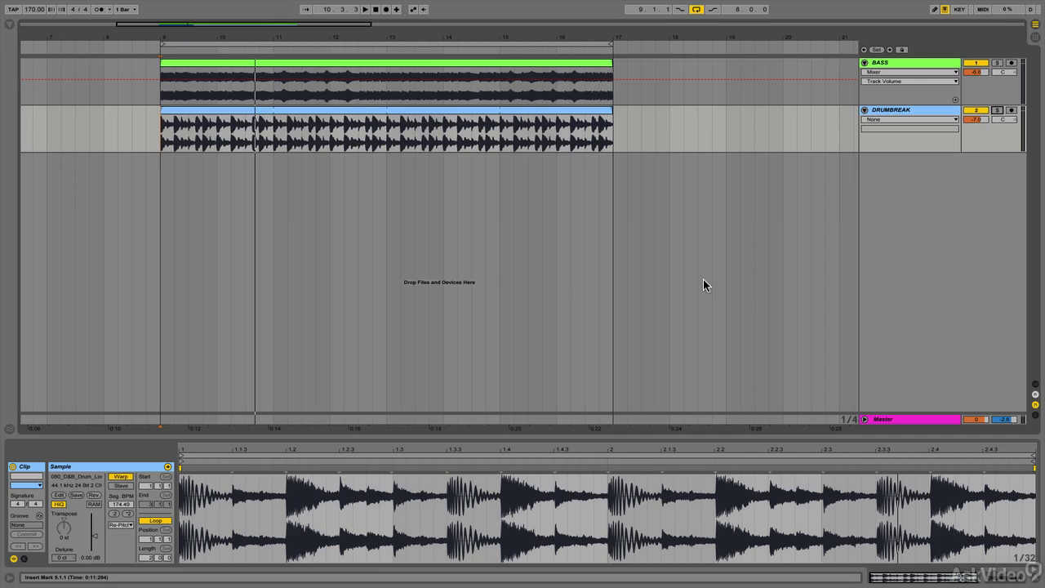
# Play the bass and drum loop from bar 9, and highlight the drum break's first two bars and the bass clip's last four bars
pyautogui.press('space')
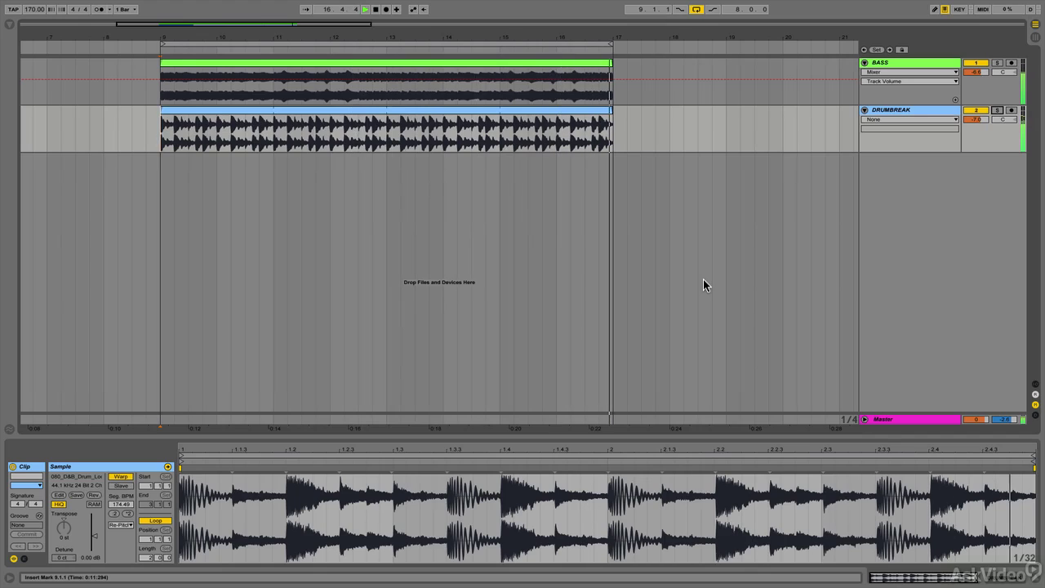
pyautogui.press('space')
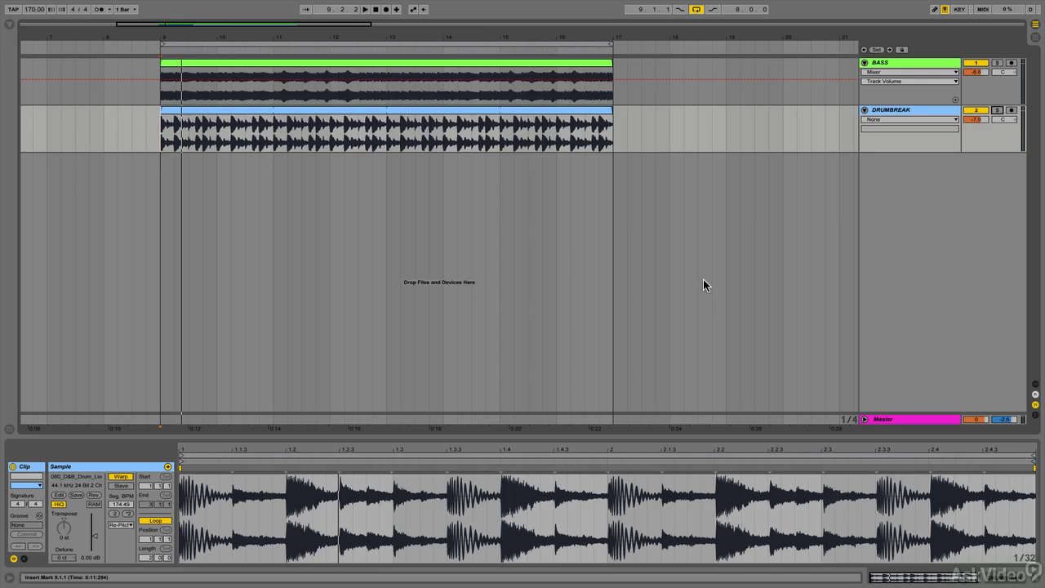
pyautogui.moveTo(164, 141); pyautogui.dragTo(269, 147)
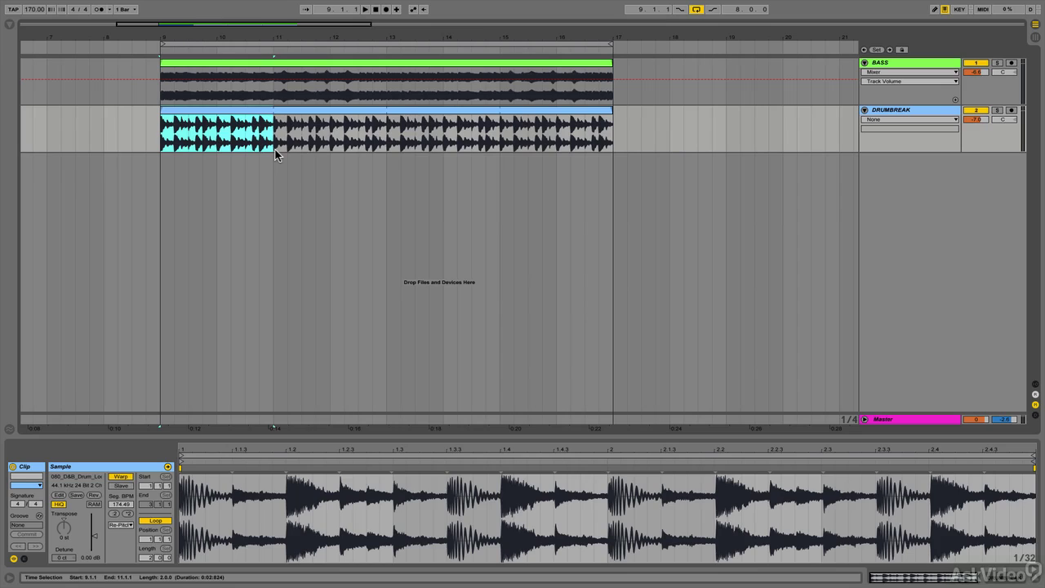
pyautogui.moveTo(387, 90); pyautogui.dragTo(611, 96)
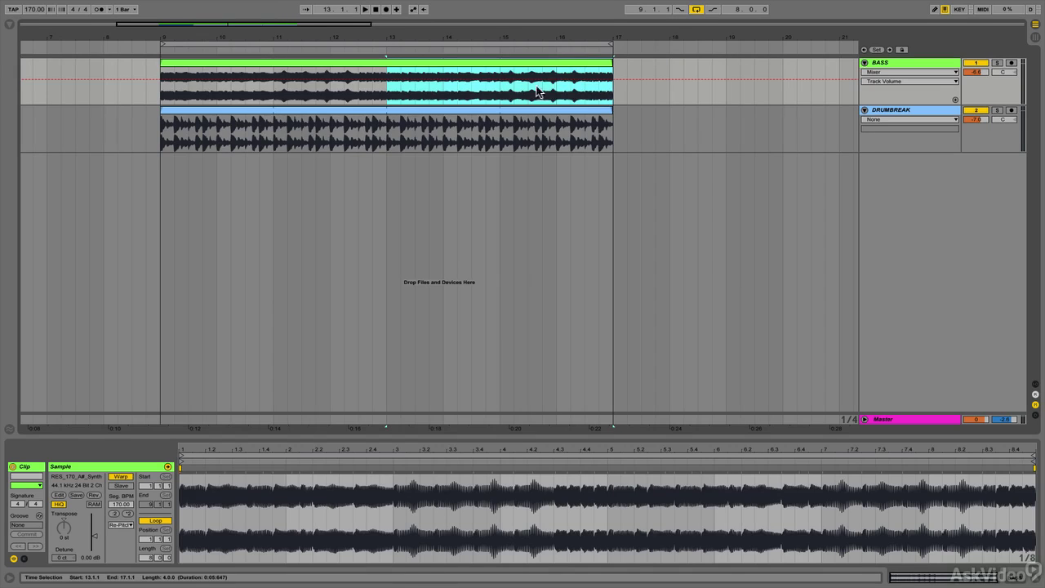
pyautogui.click(141, 98)
pyautogui.press('space')
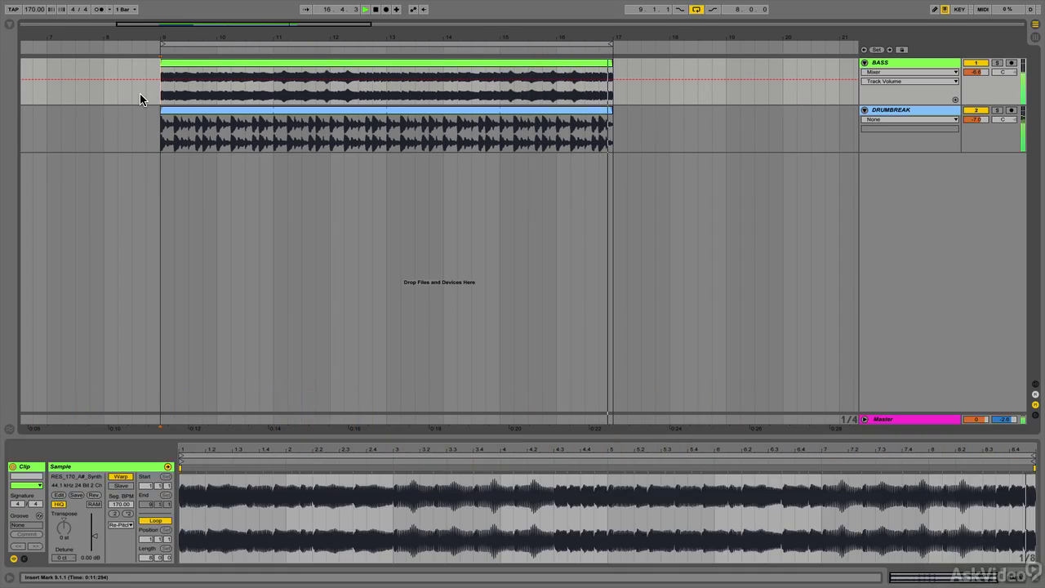
# Solo the bass track and listen from bar 9, examining its opening bar and the beginning of the second phrase at bar 13
pyautogui.click(996, 63)
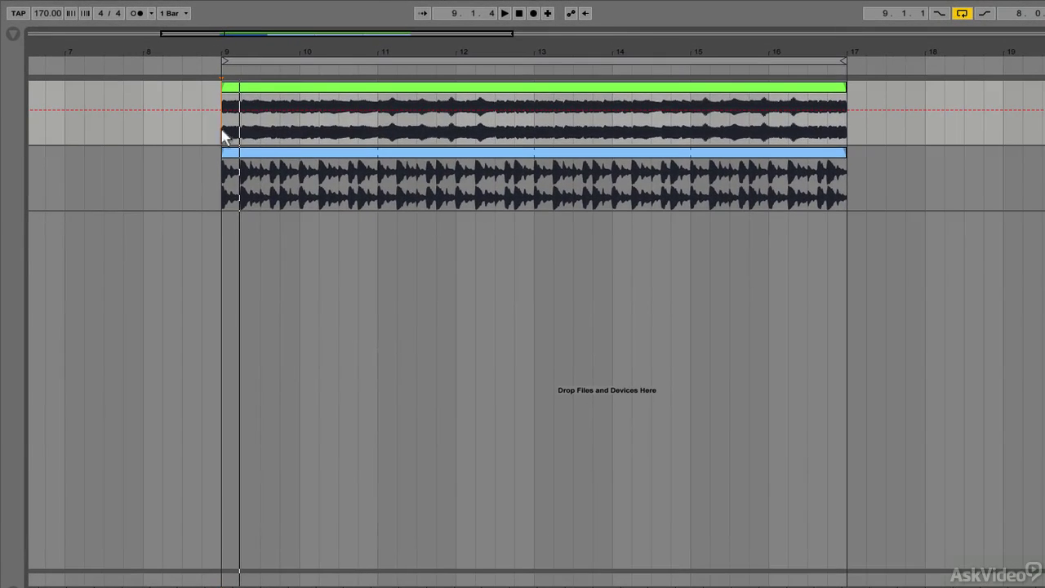
pyautogui.moveTo(226, 135); pyautogui.dragTo(299, 140)
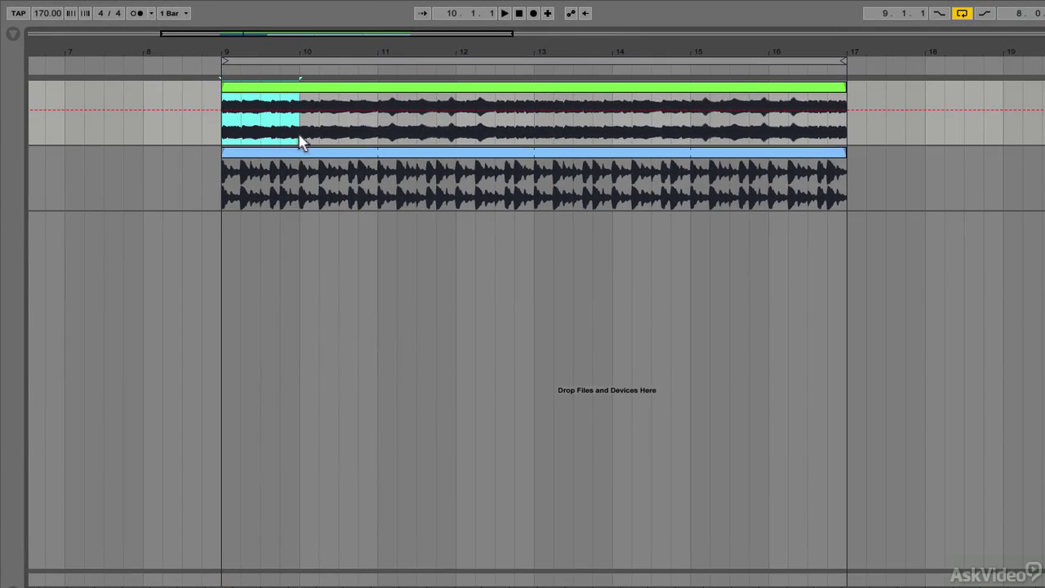
pyautogui.moveTo(534, 139); pyautogui.dragTo(567, 135)
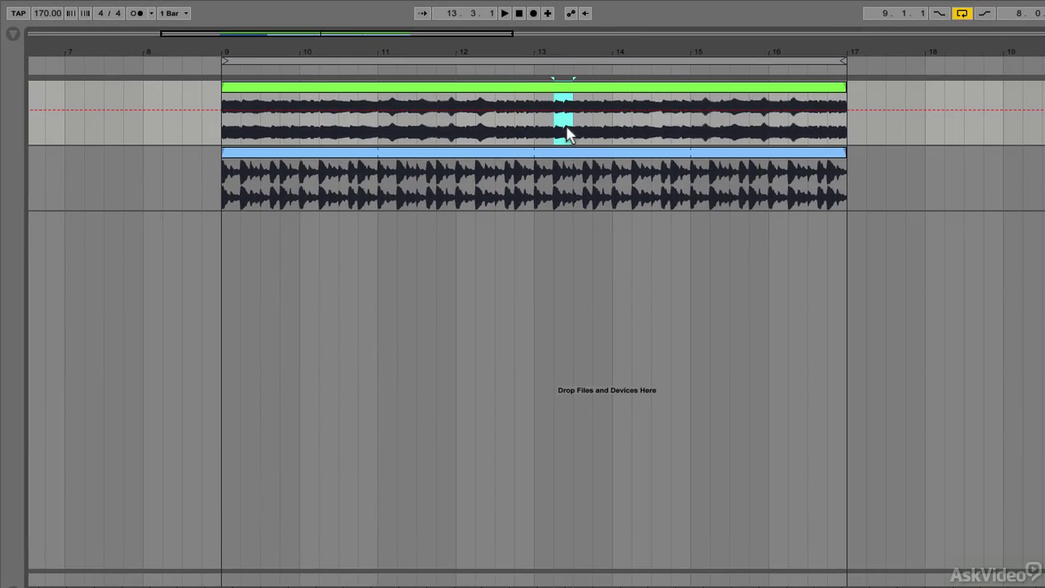
pyautogui.click(227, 136)
pyautogui.press('space')
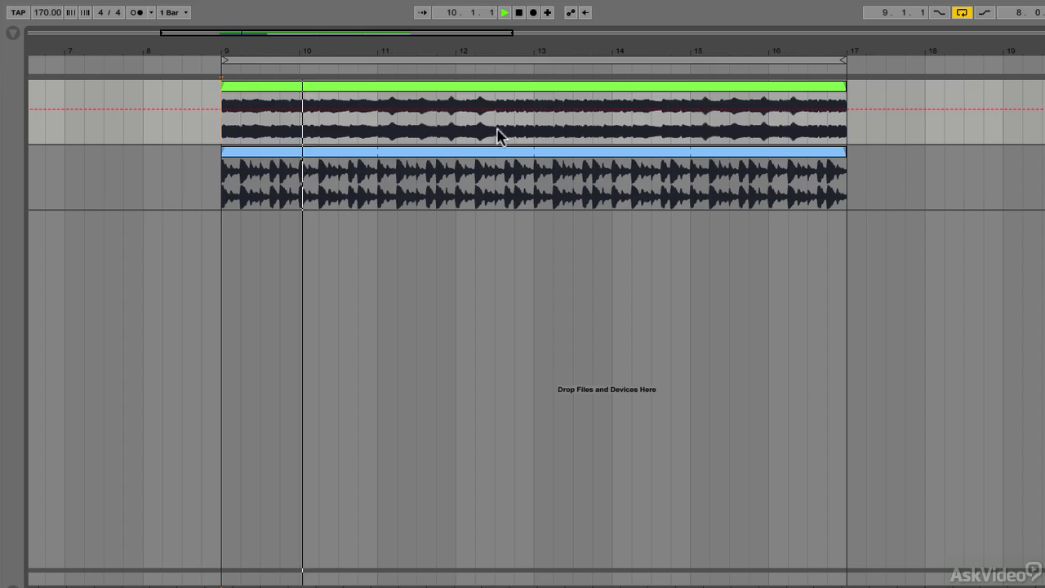
pyautogui.click(534, 135)
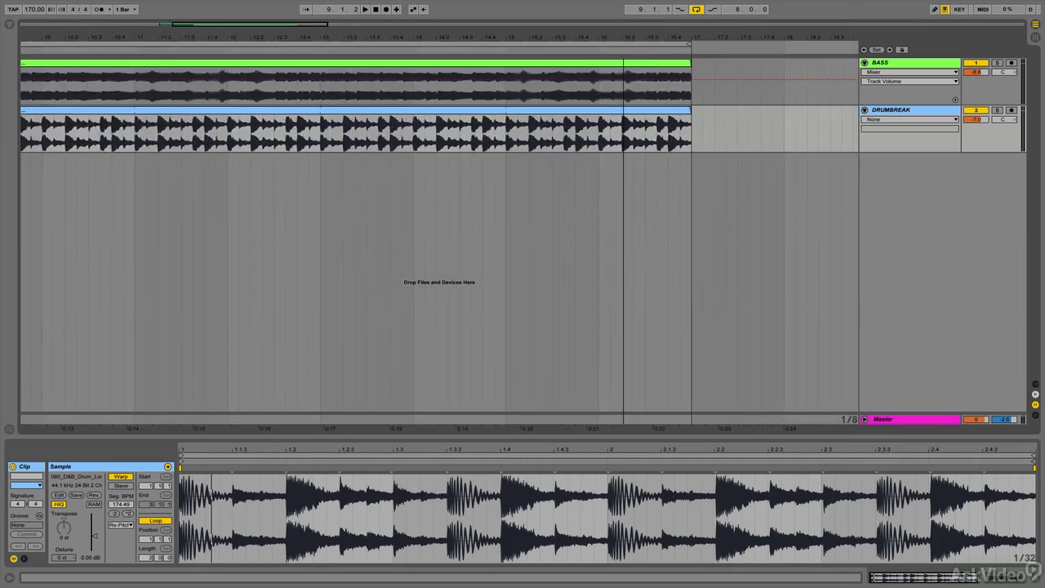
# Duplicate the drum break section from 16.1.1 to 16.2.3 directly after itself, and play back from bar 16
pyautogui.moveTo(535, 37); pyautogui.dragTo(535, 62)
pyautogui.click(573, 142)
pyautogui.moveTo(573, 141); pyautogui.dragTo(626, 145)
pyautogui.hotkey('ctrl', 'd')
pyautogui.click(571, 144)
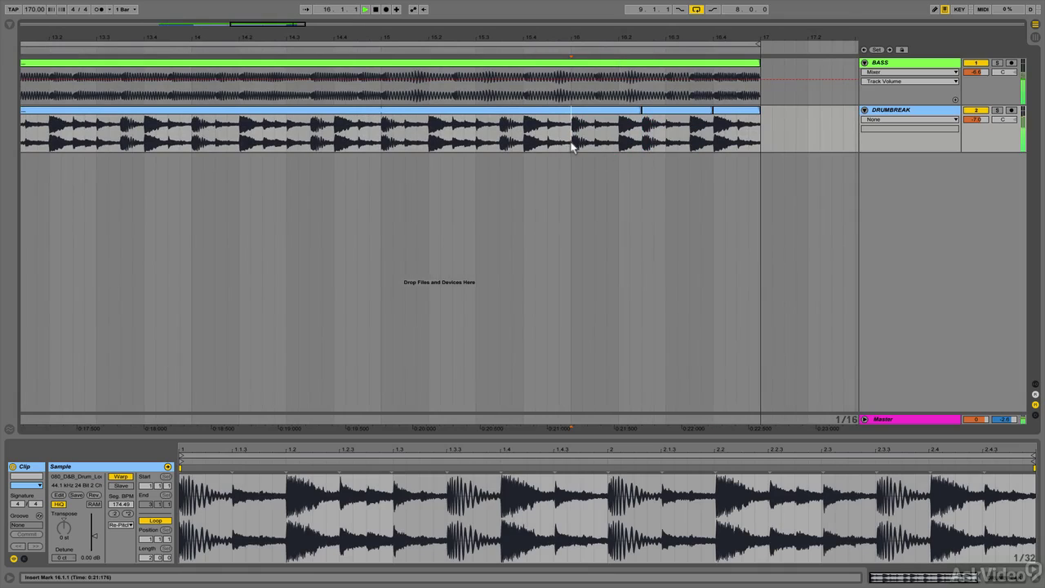
# Repeat the half-beat drum slice from 16.4.1 at 16.4.3, and play the loop from bar 13
pyautogui.press('space')
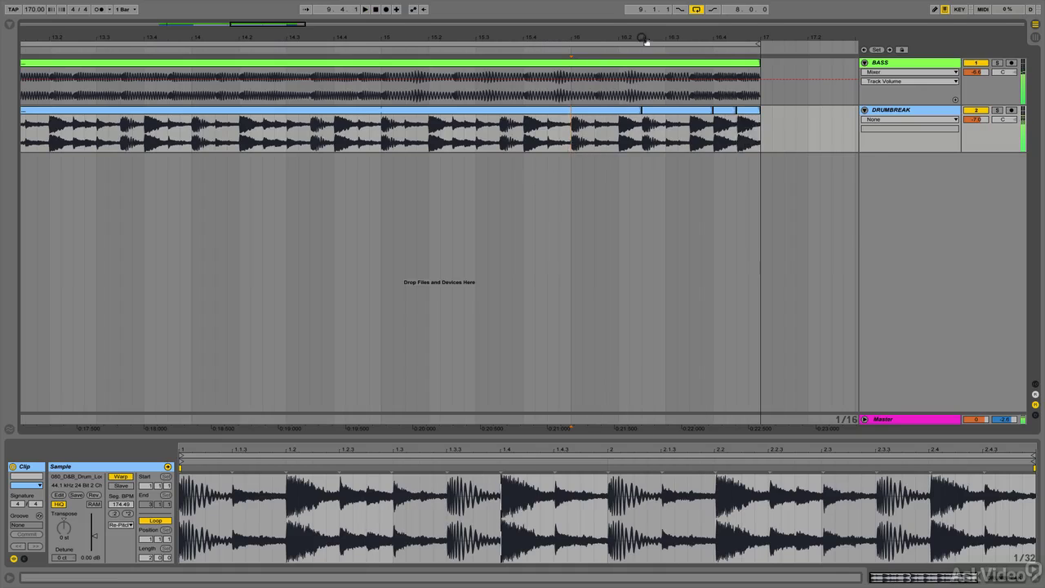
pyautogui.moveTo(646, 39); pyautogui.dragTo(562, 38)
pyautogui.click(437, 148)
pyautogui.press('space')
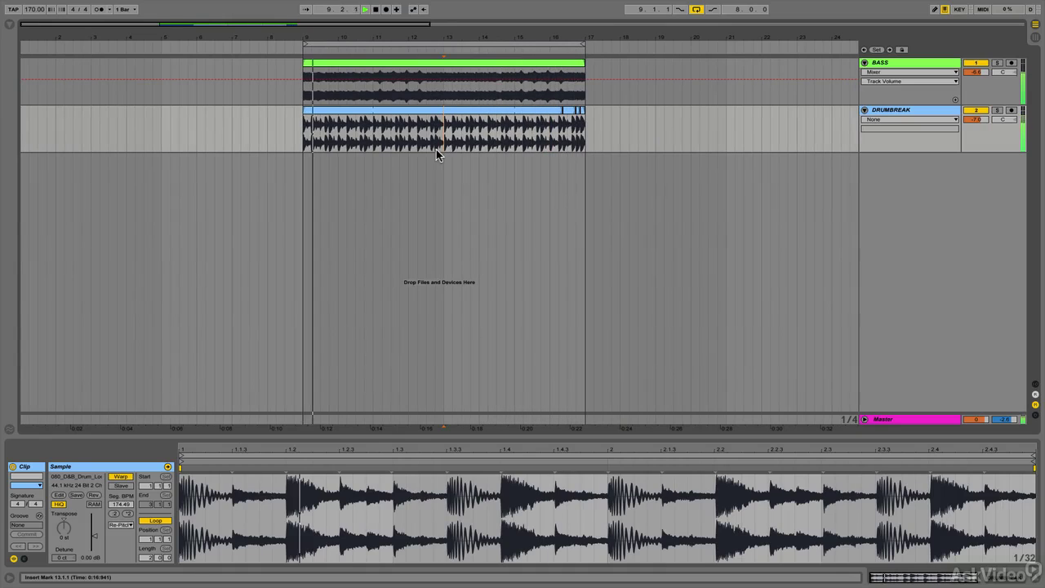
# Extend the drum clip at 16.4.1 over the last slice to the end of bar 16, and copy bar 16's drums to bar 12
pyautogui.moveTo(590, 37); pyautogui.dragTo(588, 74)
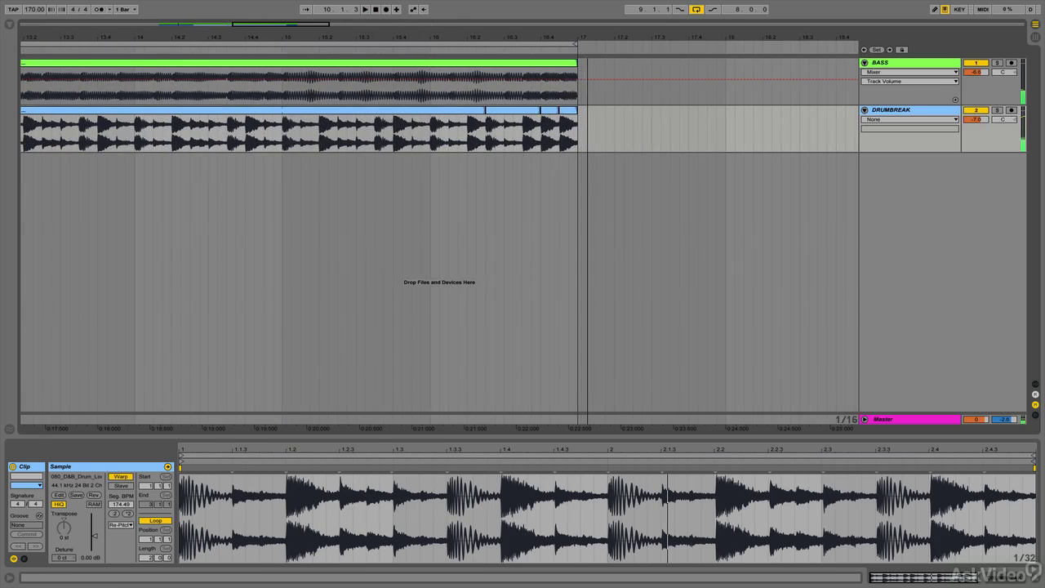
pyautogui.moveTo(559, 111); pyautogui.dragTo(578, 112)
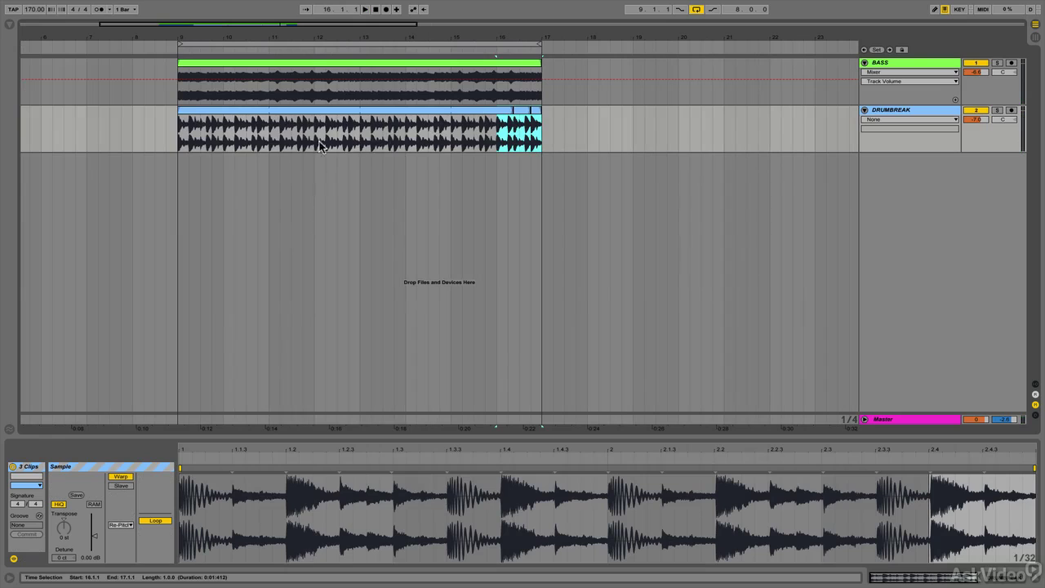
pyautogui.click(313, 144)
pyautogui.hotkey('ctrl', 'v')
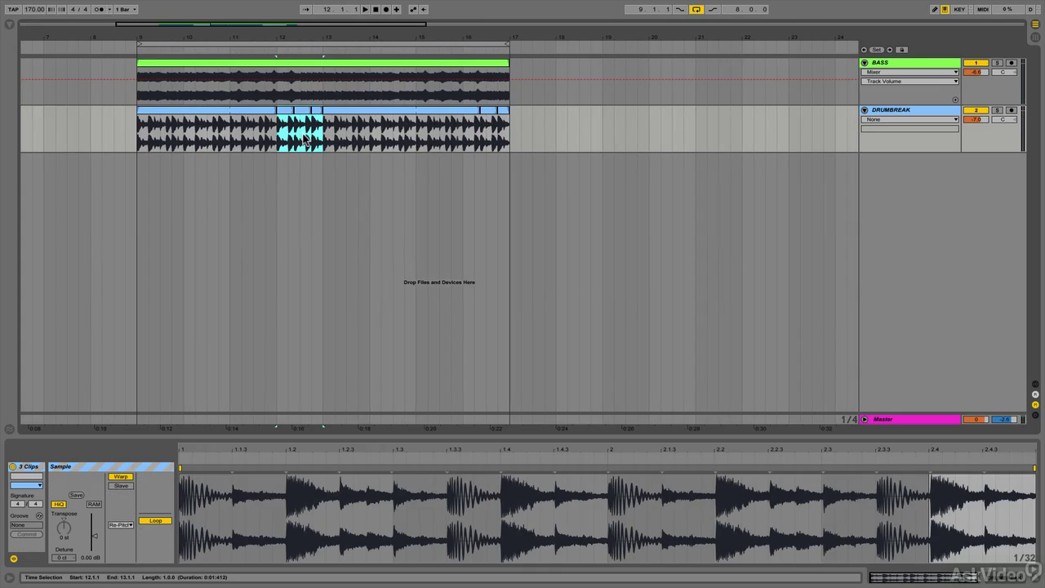
# Duplicate the half-beat drum slice at 16.4.1 to 16.4.3, and play the loop from bar 9
pyautogui.moveTo(463, 137); pyautogui.dragTo(509, 138)
pyautogui.moveTo(512, 39); pyautogui.dragTo(517, 82)
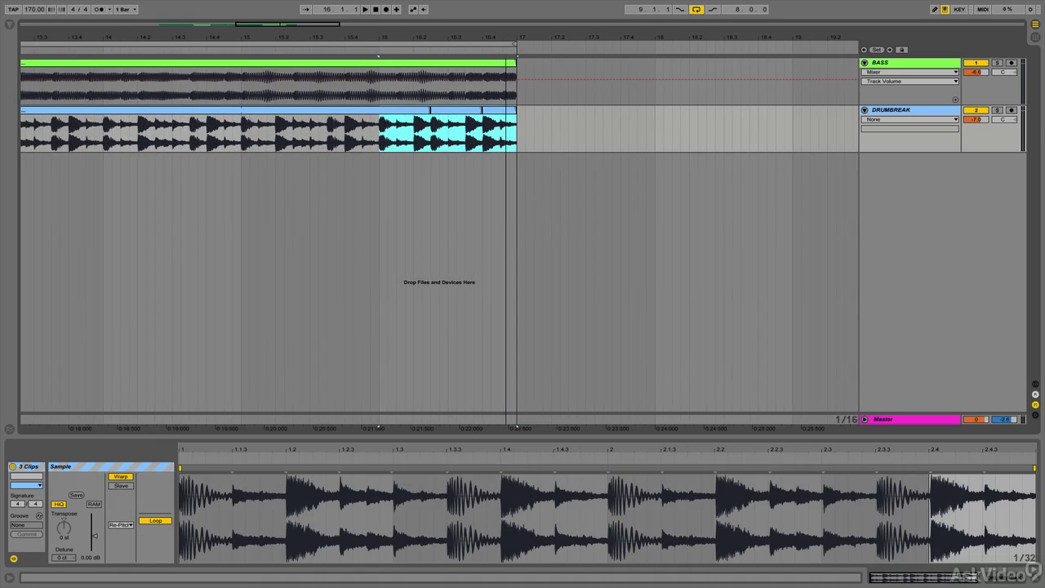
pyautogui.moveTo(484, 137); pyautogui.dragTo(514, 139)
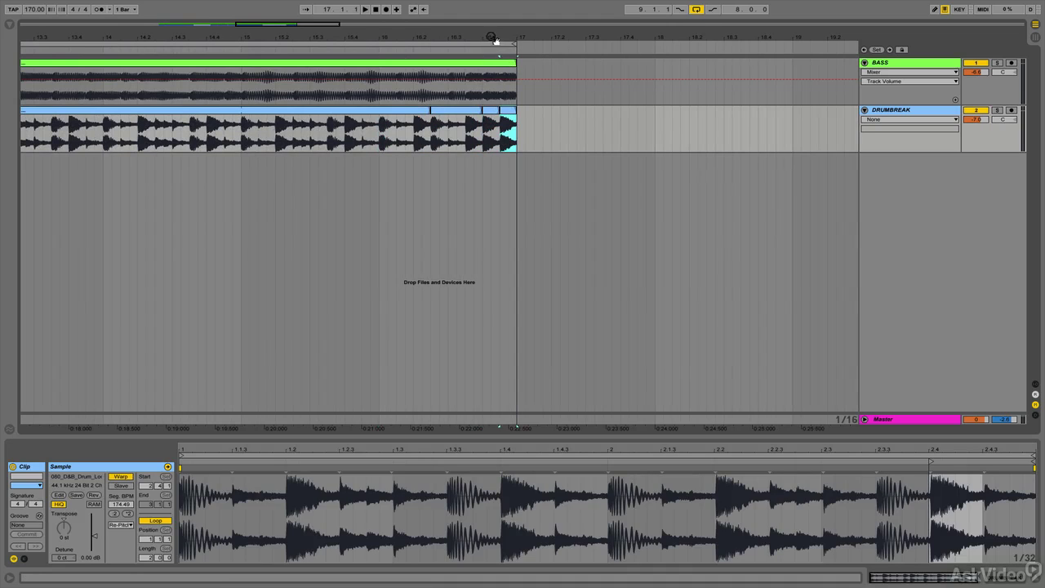
pyautogui.moveTo(494, 39); pyautogui.dragTo(491, 17)
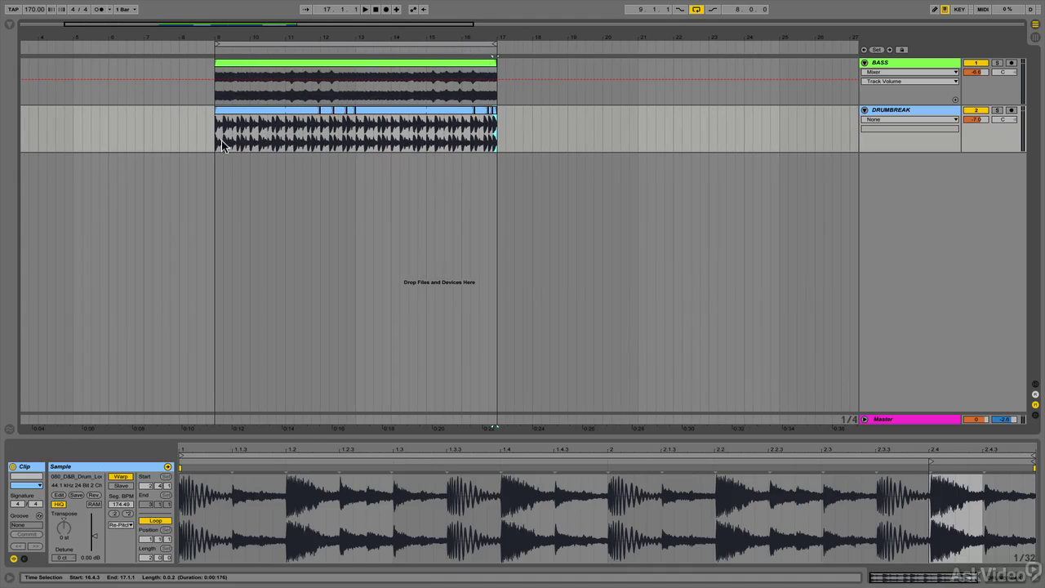
pyautogui.click(221, 141)
pyautogui.press('space')
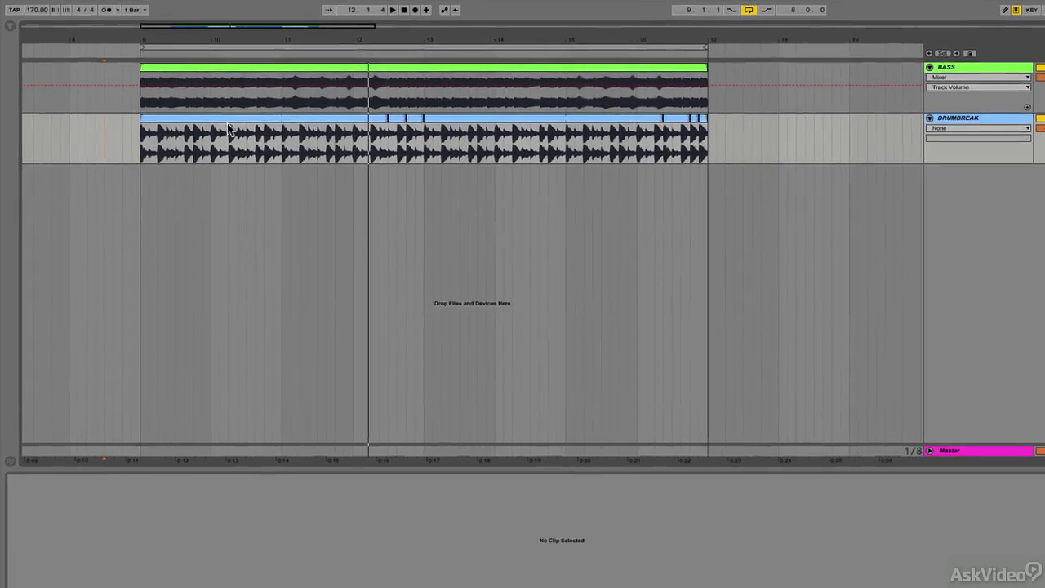
# Copy the half-beat drum slice at 13.3.3 to 13.4.3, and play back from bar 13
pyautogui.moveTo(468, 144); pyautogui.dragTo(476, 145)
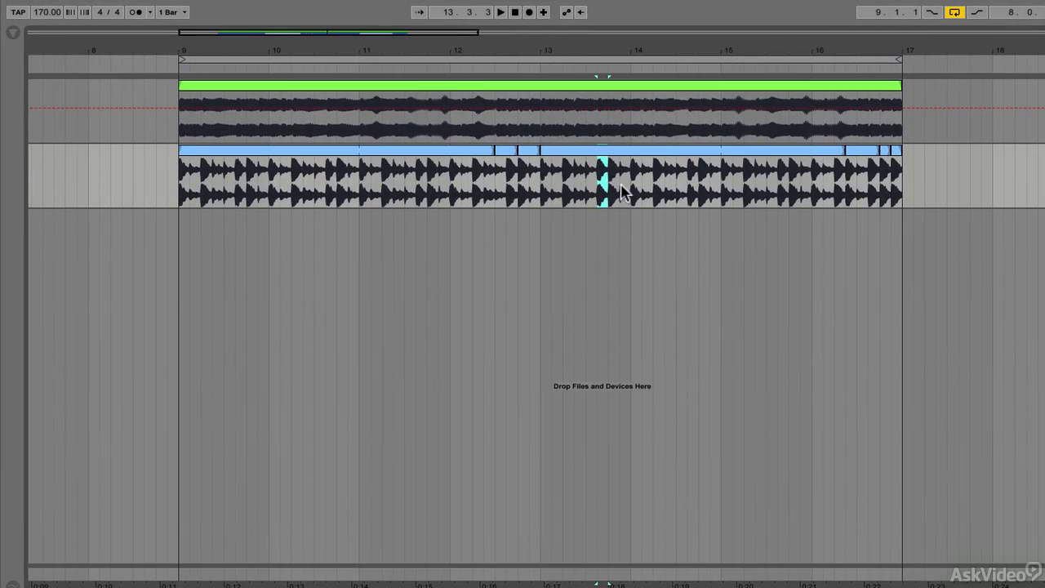
pyautogui.click(621, 185)
pyautogui.press('super+v')
pyautogui.click(542, 195)
pyautogui.press('space')
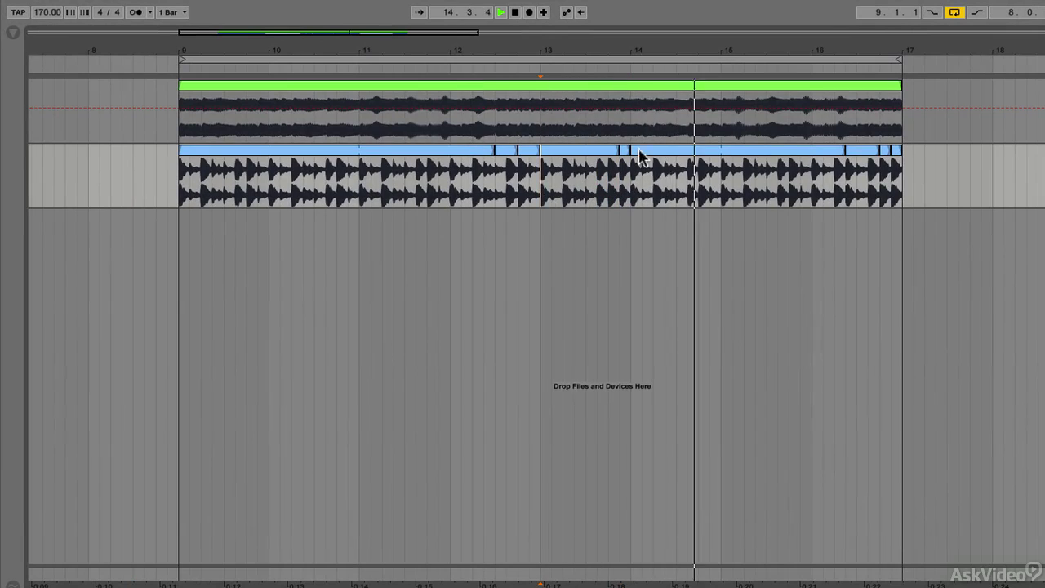
pyautogui.press('space')
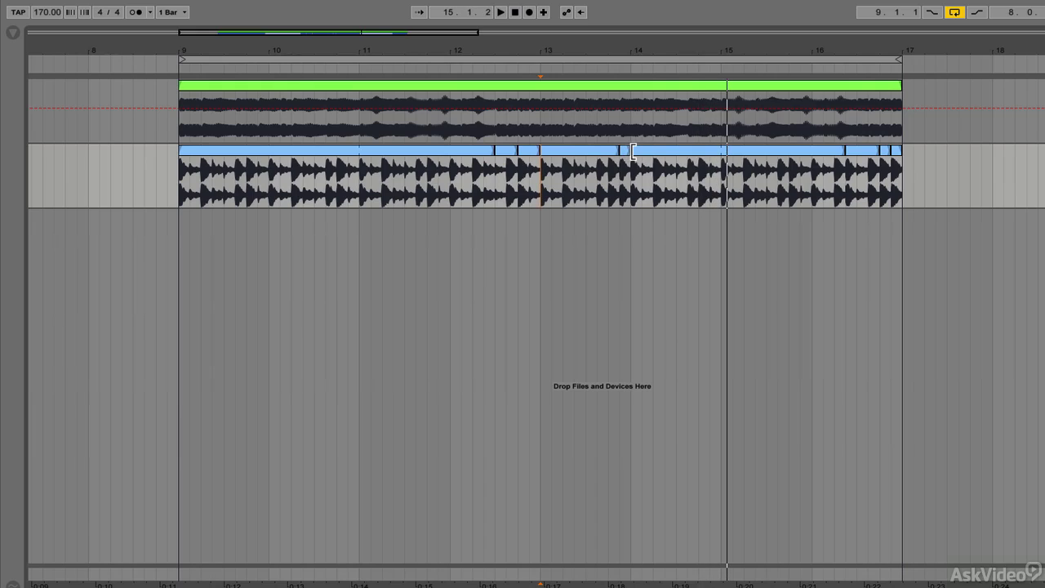
# Try duplicating the half-beat drum slice at 15.2.3 to 15.3.1
pyautogui.moveTo(756, 191); pyautogui.dragTo(768, 194)
pyautogui.moveTo(768, 193); pyautogui.dragTo(778, 193)
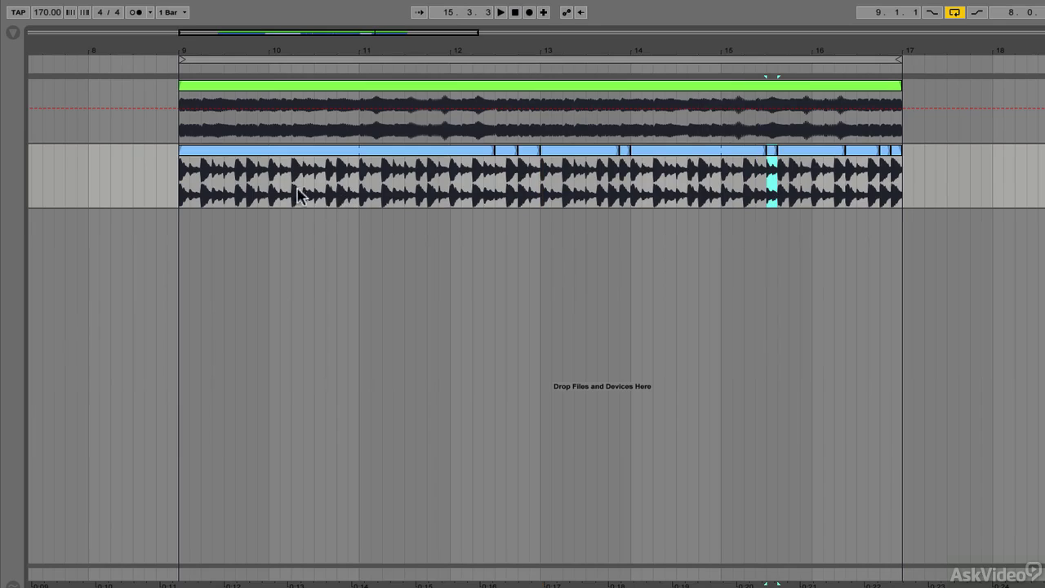
# Try duplicating the drum section from 10.3.1 to 10.4.1 directly after itself, play it from bar 9, and undo the duplication
pyautogui.moveTo(315, 192); pyautogui.dragTo(336, 192)
pyautogui.press('super+d')
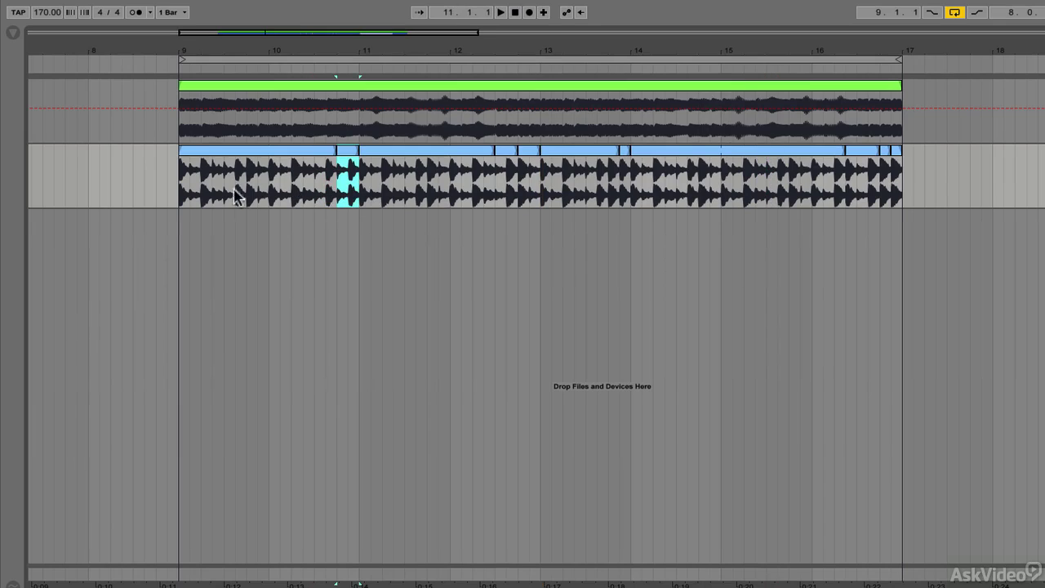
pyautogui.click(180, 195)
pyautogui.press('space')
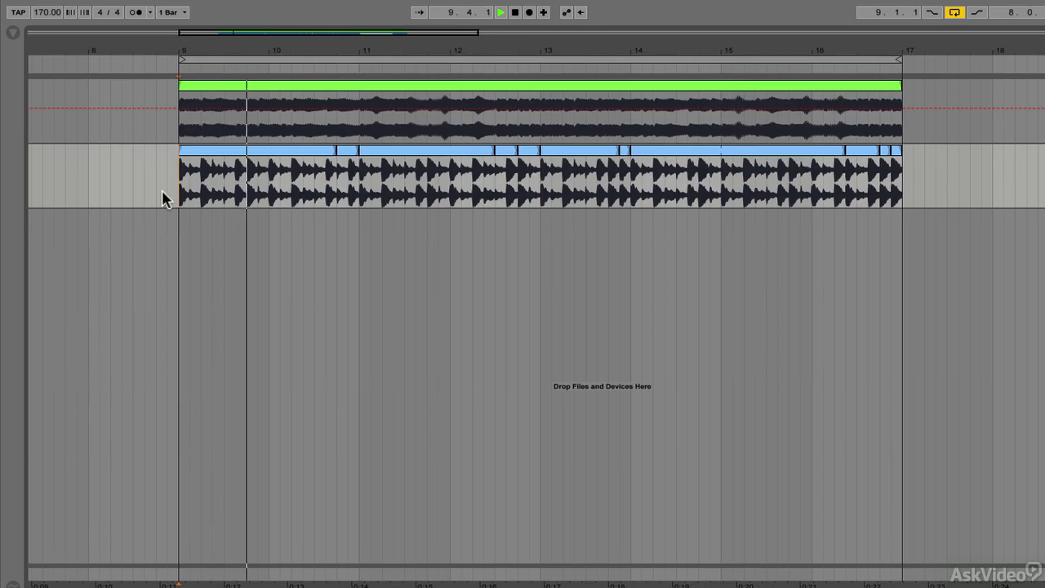
pyautogui.press('super+z')
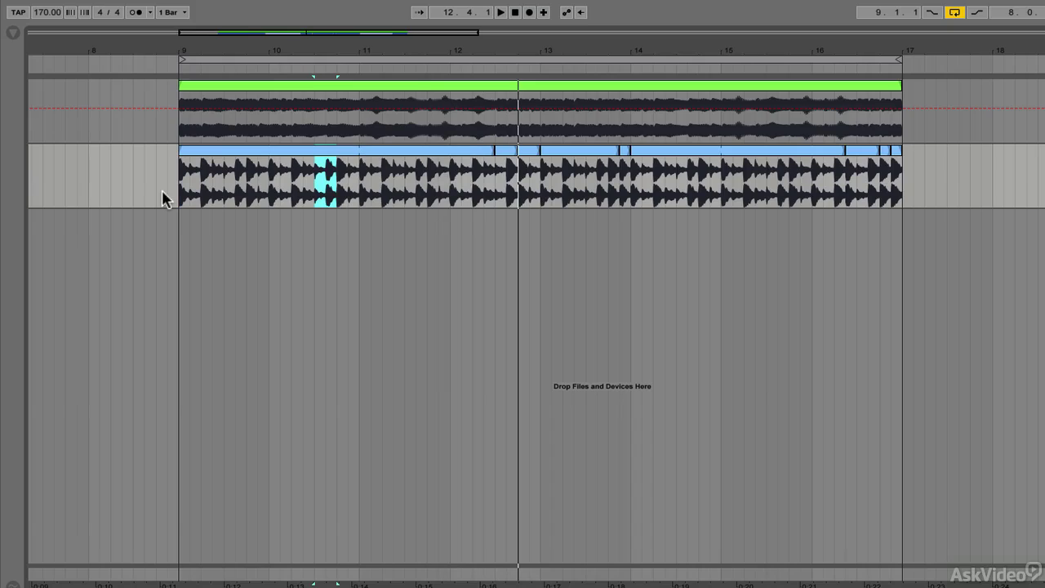
# Duplicate the half-beat drum slice at 15.1.1 directly after itself, to 15.1.3
pyautogui.click(712, 194)
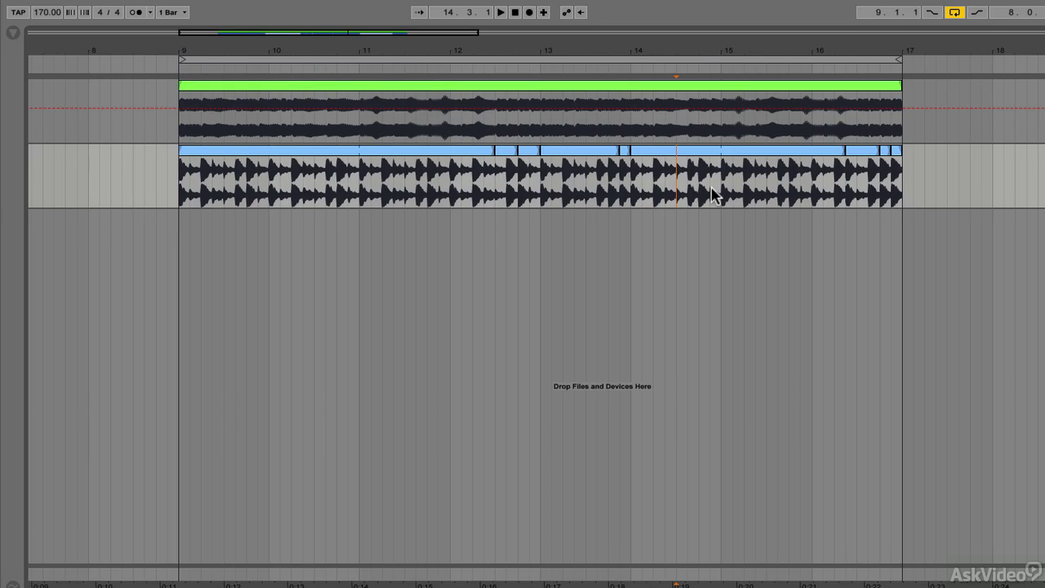
pyautogui.moveTo(722, 195); pyautogui.dragTo(733, 194)
pyautogui.press('super+d')
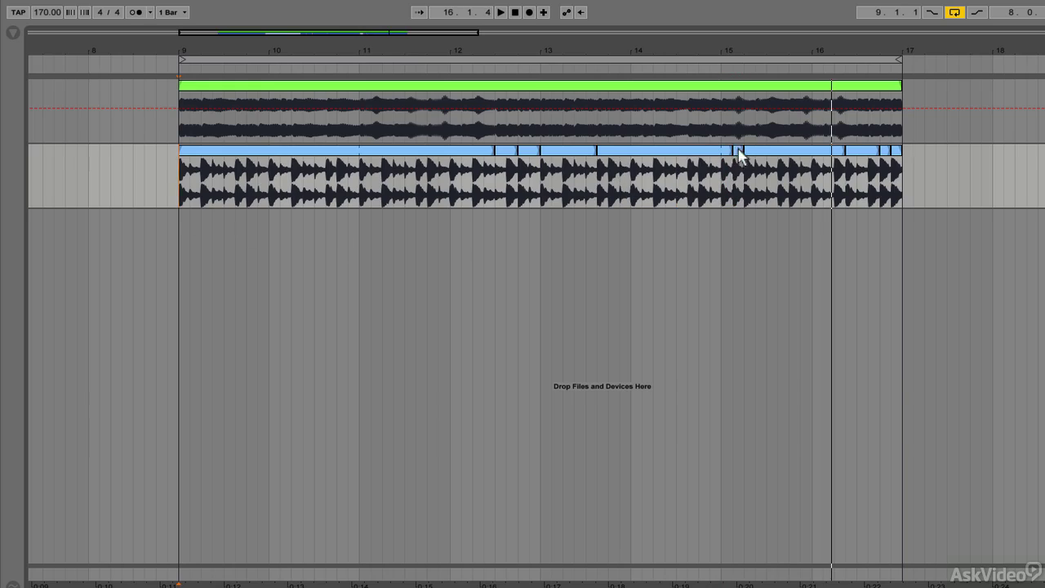
# Copy the half-beat drum slice at 15.1.3 to 14.4.3, and make 15.1.1 to 15.2.1 a single drum clip
pyautogui.click(739, 150)
pyautogui.press('Left')
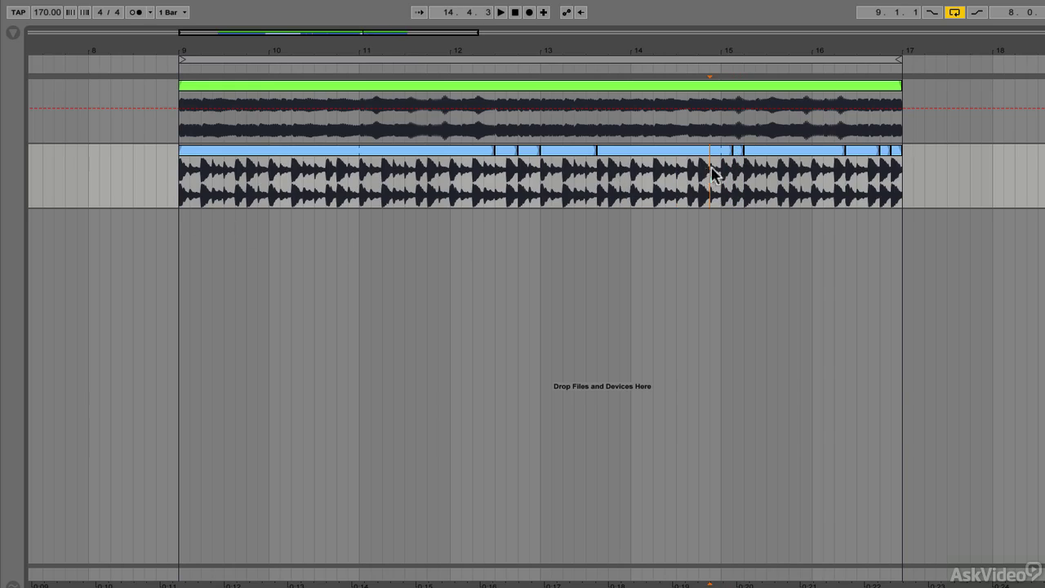
pyautogui.moveTo(729, 150); pyautogui.dragTo(742, 150)
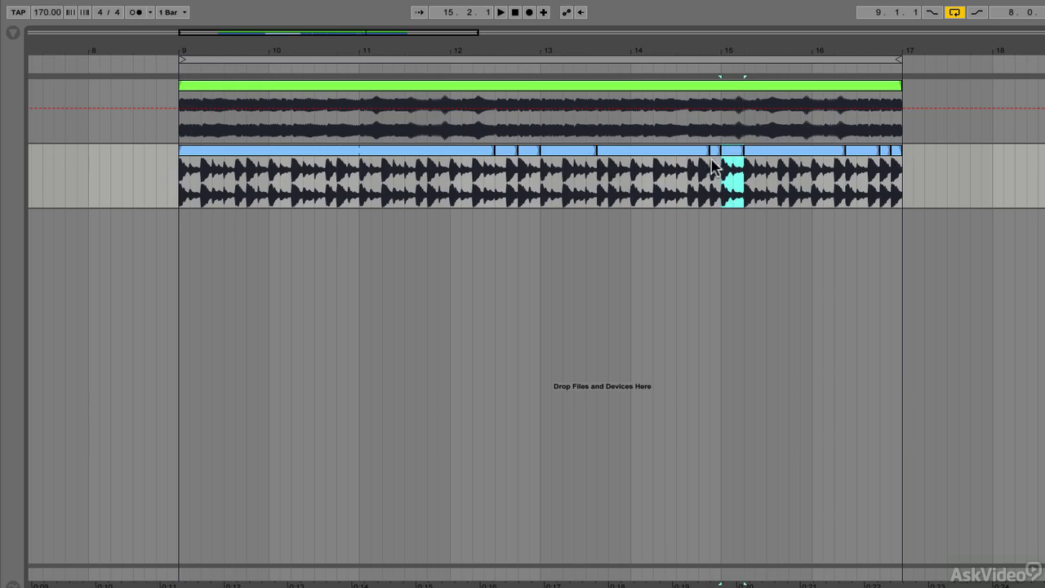
# Play the edited drum break with the bass from bar 13, and replay the loop from bar 9
pyautogui.click(543, 193)
pyautogui.press('space')
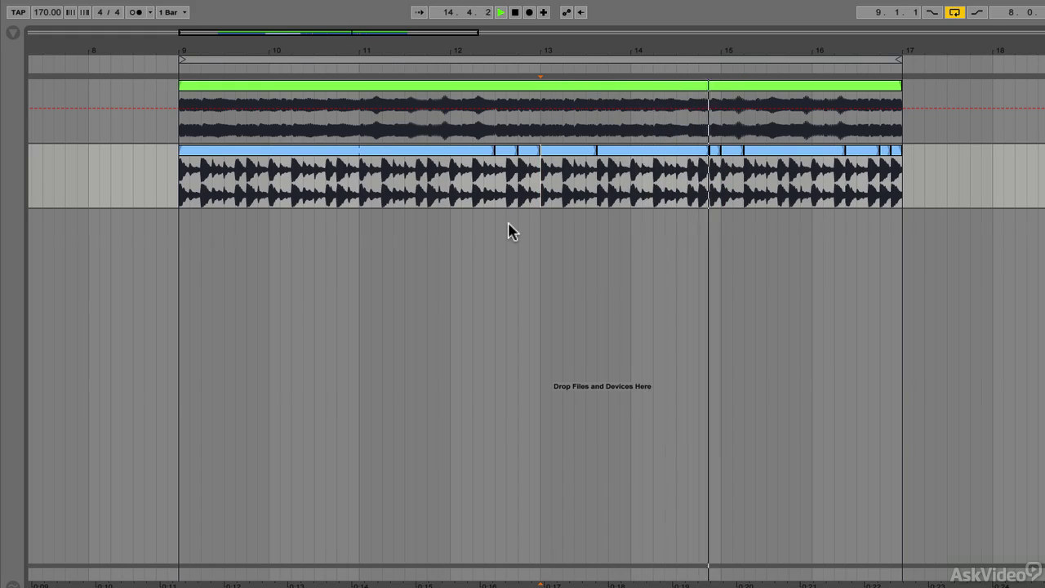
pyautogui.press('space')
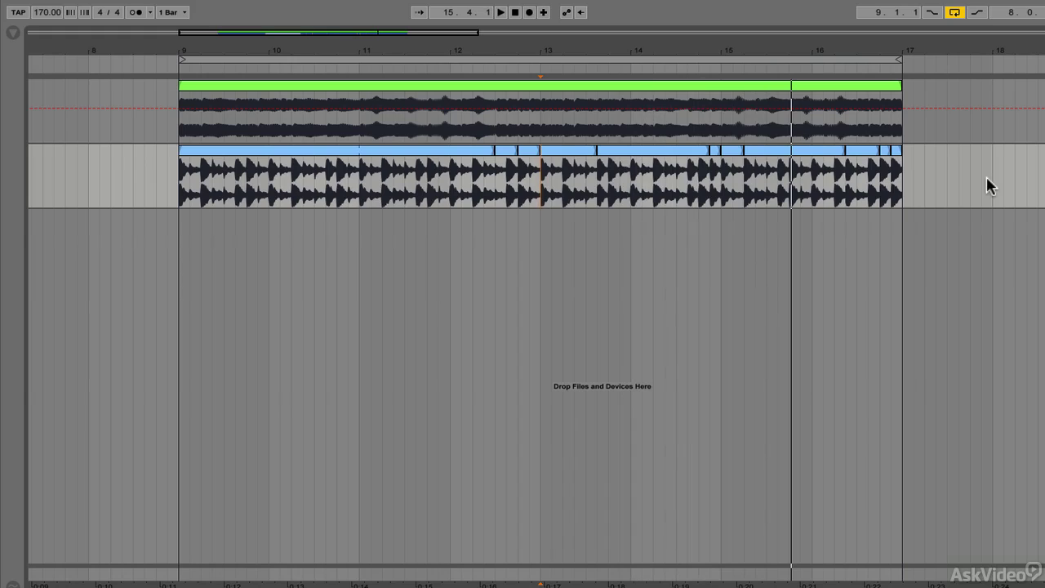
pyautogui.click(163, 196)
pyautogui.press('space')
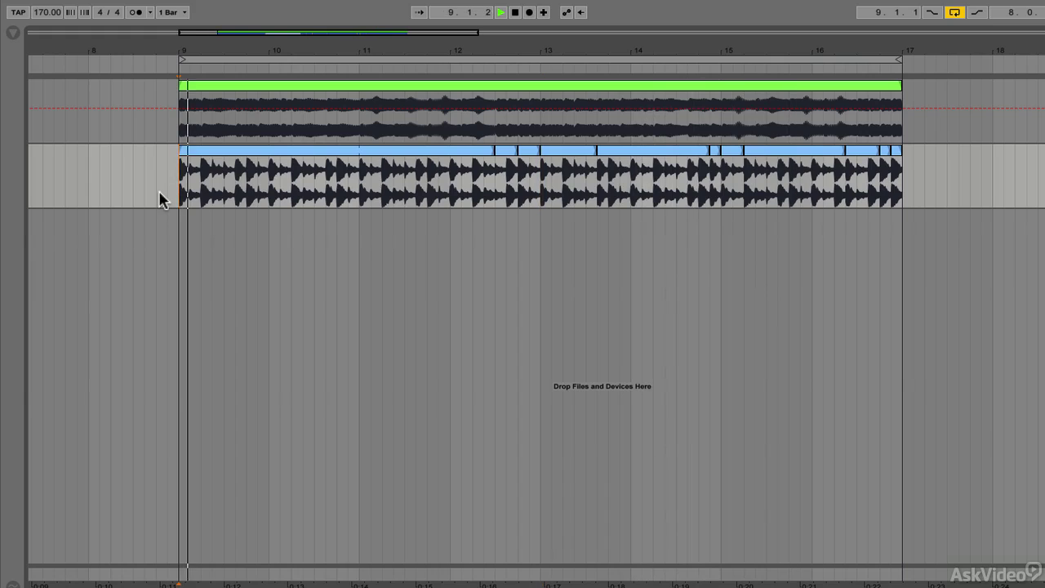